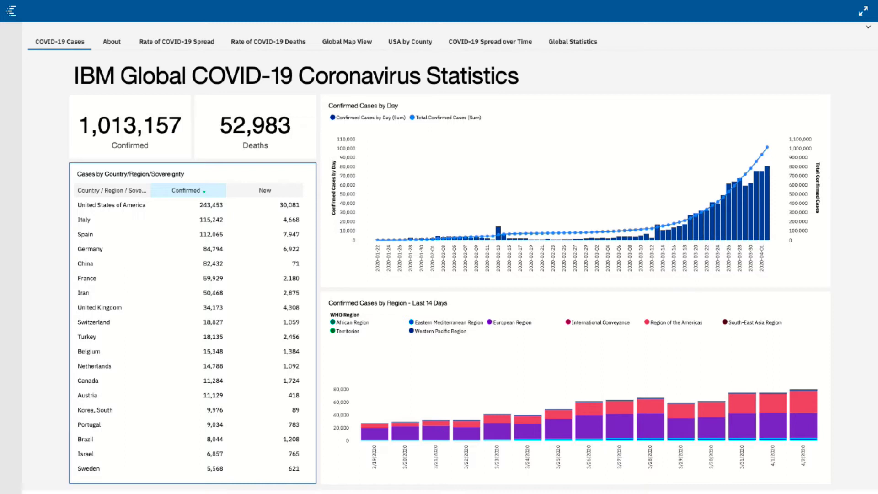
Step: Start a Country column filter and tick Andorra, Burkina Faso, Eritrea and Egypt
{"action": "left_click", "coordinate": [126, 195]}
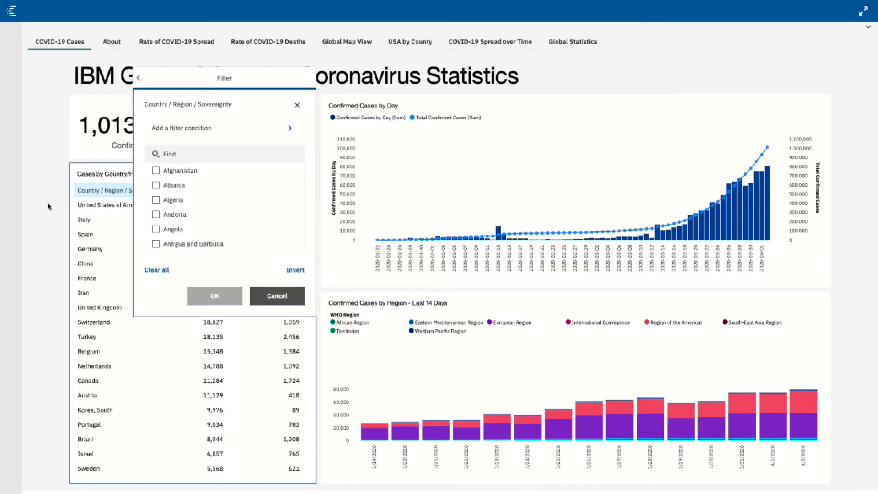
{"action": "left_click", "coordinate": [155, 214]}
{"action": "scroll", "coordinate": [157, 219], "scroll_direction": "down", "scroll_amount": 5}
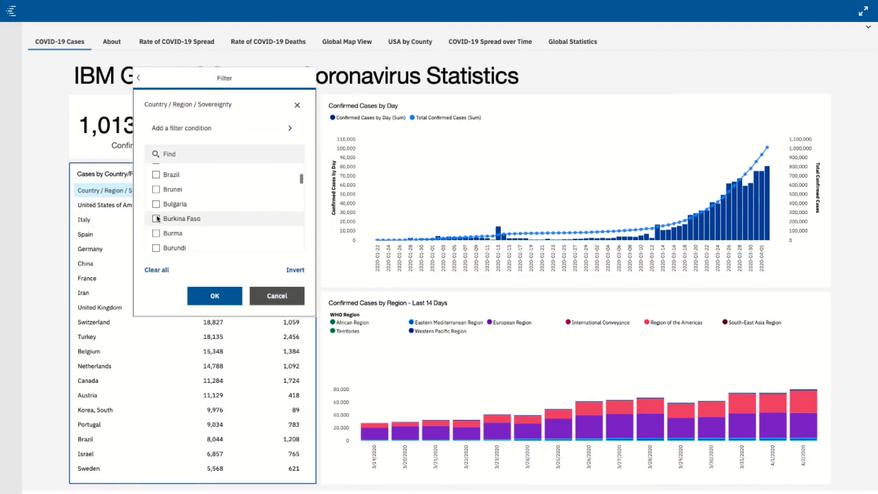
{"action": "left_click", "coordinate": [157, 219]}
{"action": "scroll", "coordinate": [157, 218], "scroll_direction": "down", "scroll_amount": 5}
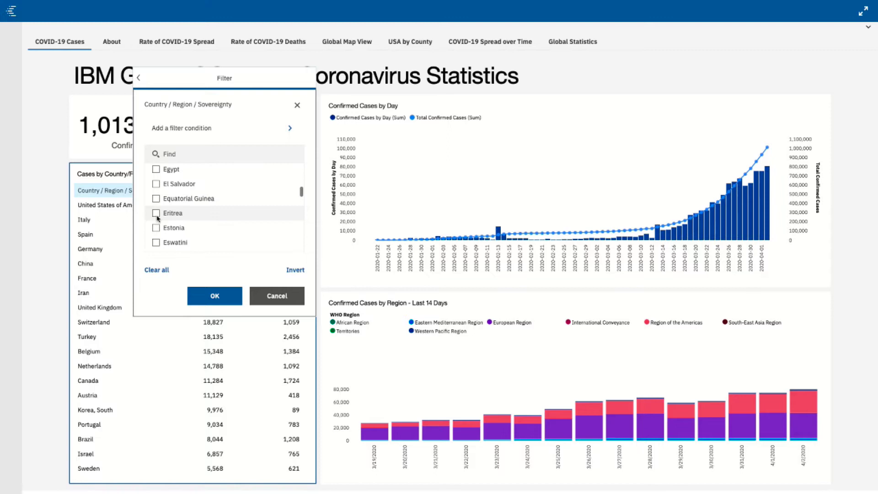
{"action": "left_click", "coordinate": [157, 219]}
{"action": "left_click", "coordinate": [156, 172]}
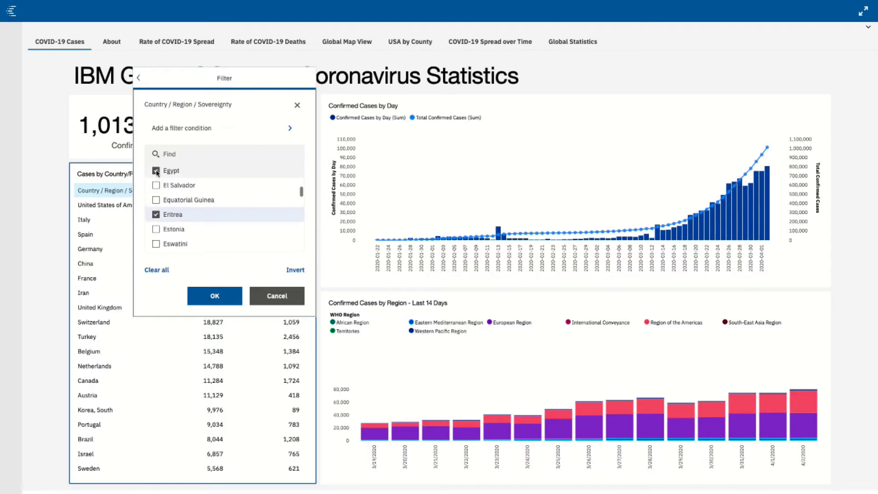
Step: Search for and tick China, Canada and France, then apply the country filter
{"action": "left_click", "coordinate": [173, 155]}
{"action": "type", "text": "China"}
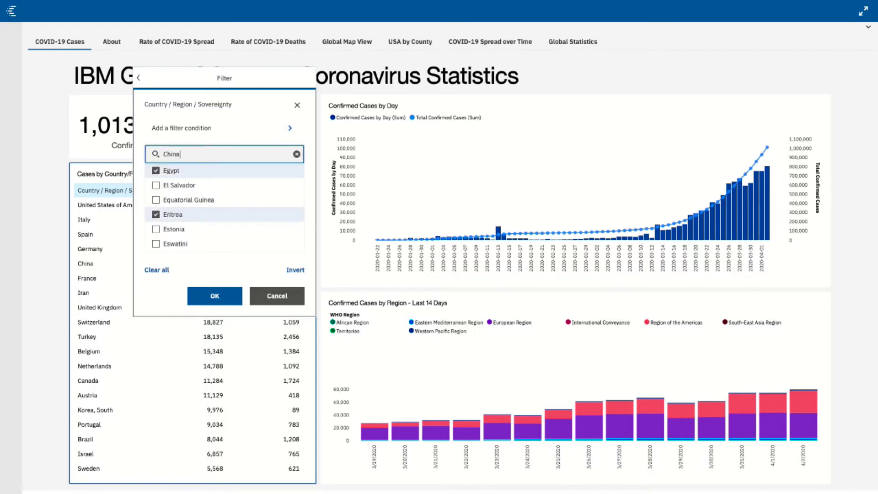
{"action": "left_click", "coordinate": [157, 171]}
{"action": "double_click", "coordinate": [173, 154]}
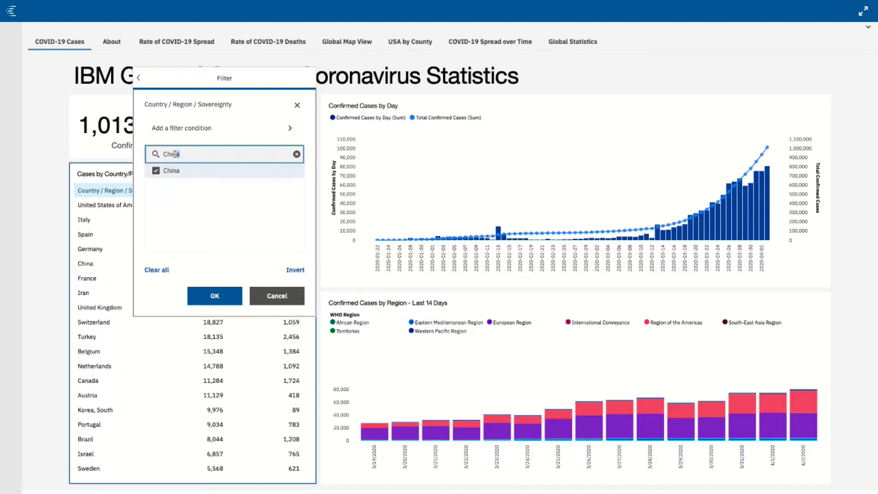
{"action": "type", "text": "Canada"}
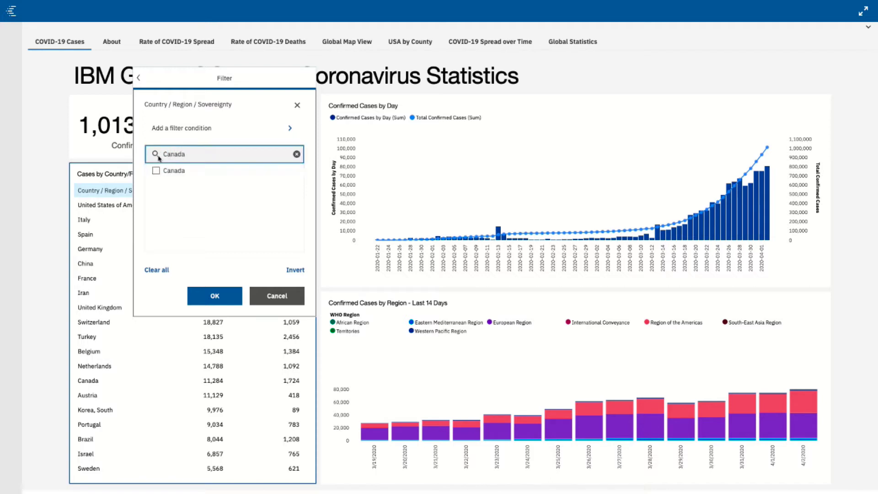
{"action": "left_click", "coordinate": [157, 171]}
{"action": "left_click_drag", "start_coordinate": [190, 155], "coordinate": [152, 154]}
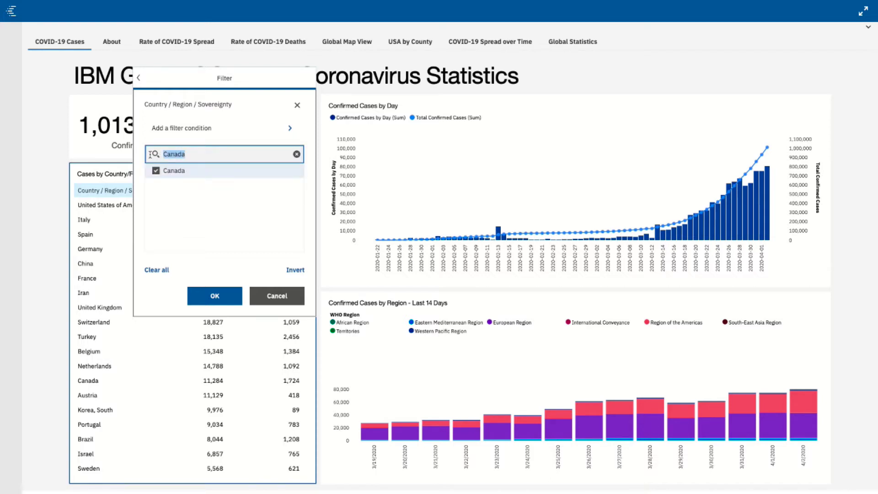
{"action": "type", "text": "France"}
{"action": "left_click", "coordinate": [157, 170]}
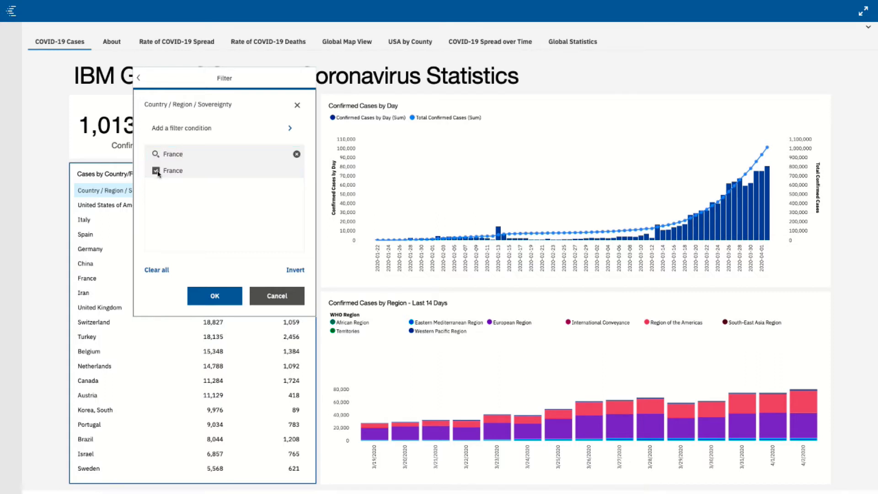
{"action": "left_click", "coordinate": [211, 296]}
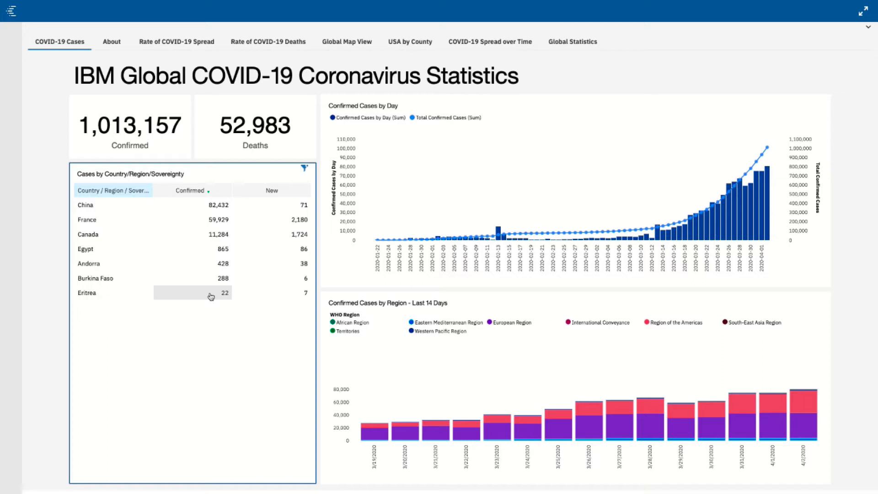
Step: Apply a Confirmed range filter capping the upper limit at 62,027 cases
{"action": "left_click", "coordinate": [198, 197]}
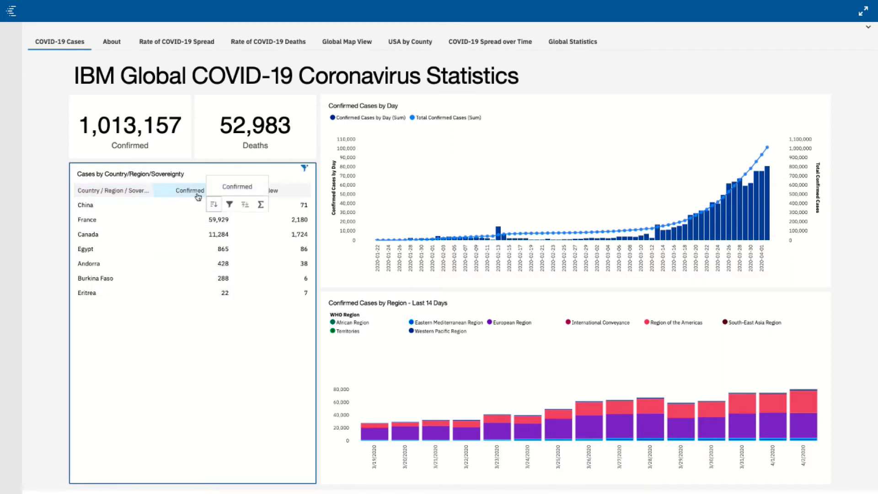
{"action": "left_click", "coordinate": [231, 205]}
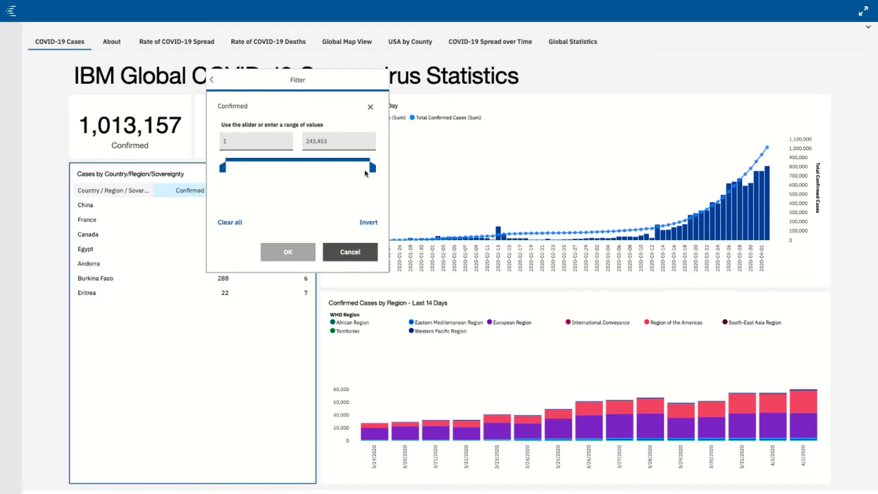
{"action": "left_click_drag", "start_coordinate": [367, 168], "coordinate": [265, 177]}
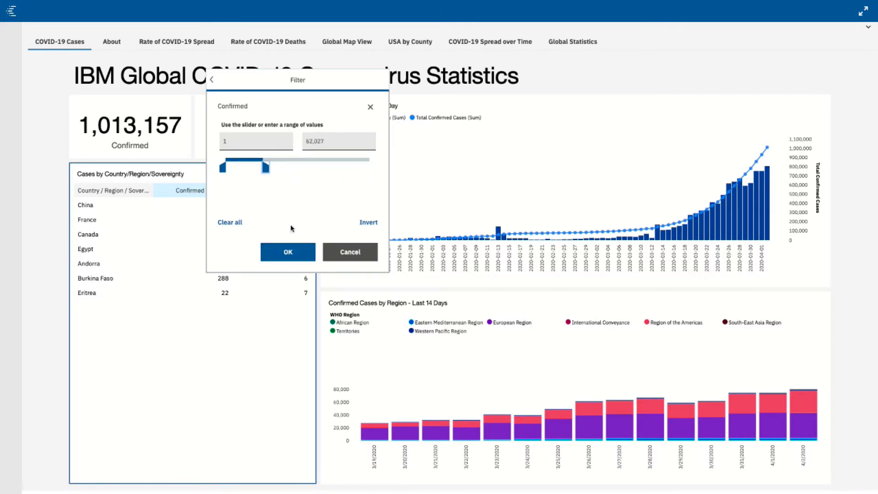
{"action": "left_click", "coordinate": [293, 252]}
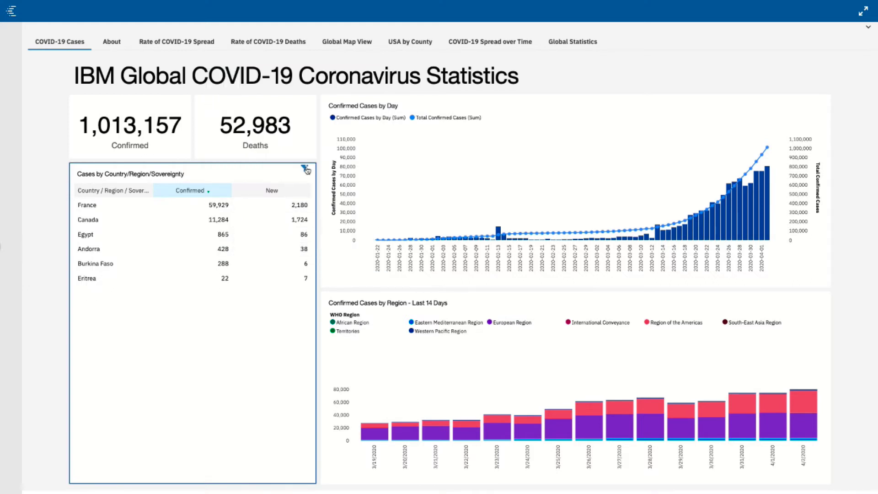
Step: Clear the table filters, focus on European Region, then remove that WHO Region filter
{"action": "left_click", "coordinate": [366, 155]}
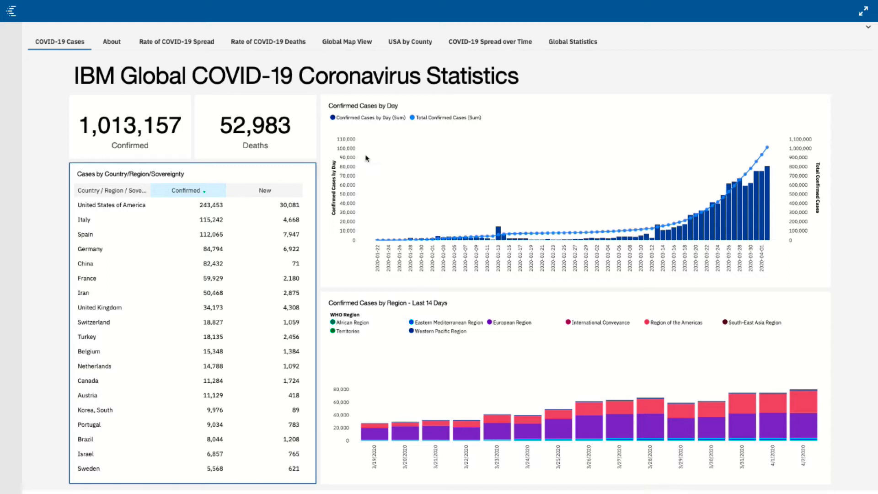
{"action": "left_click", "coordinate": [510, 325]}
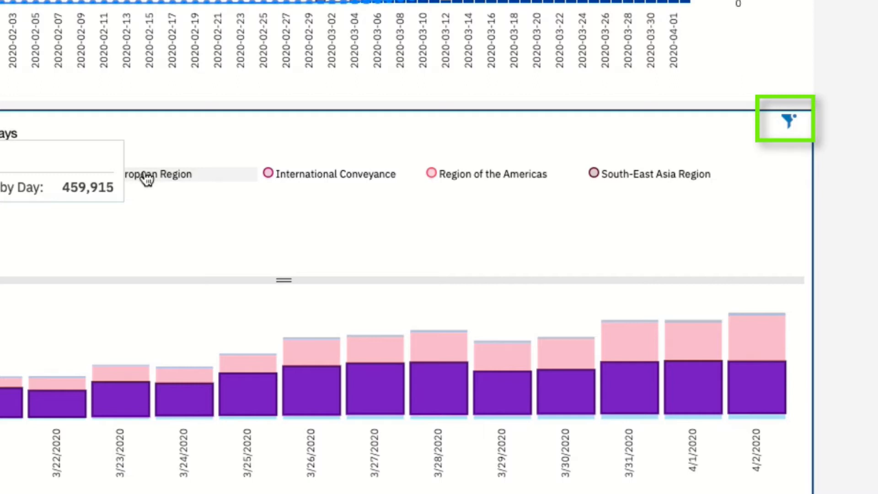
{"action": "left_click", "coordinate": [793, 123]}
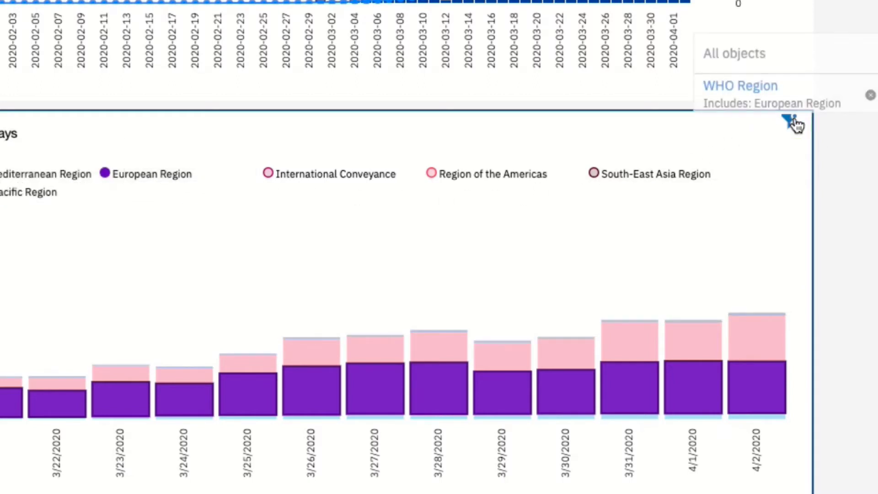
{"action": "left_click", "coordinate": [871, 96]}
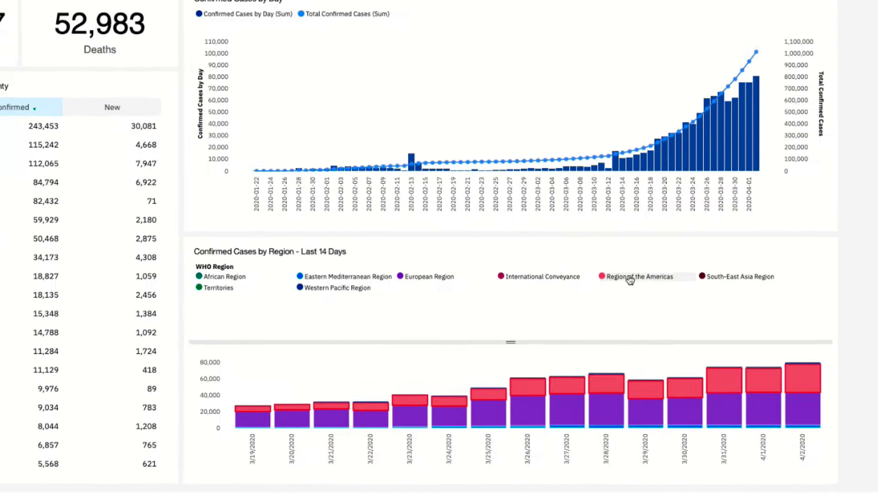
Step: Drill down into Region of the Americas' countries and view Barbados's daily cases
{"action": "left_click", "coordinate": [668, 322]}
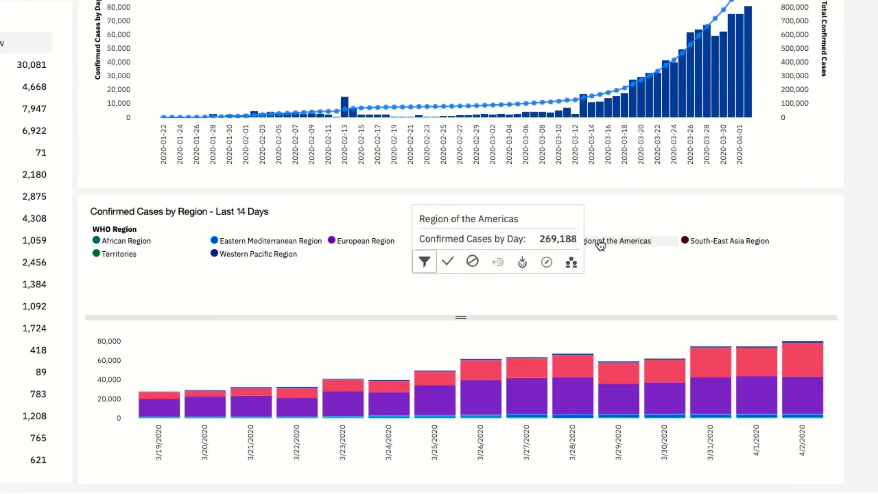
{"action": "left_click", "coordinate": [523, 261]}
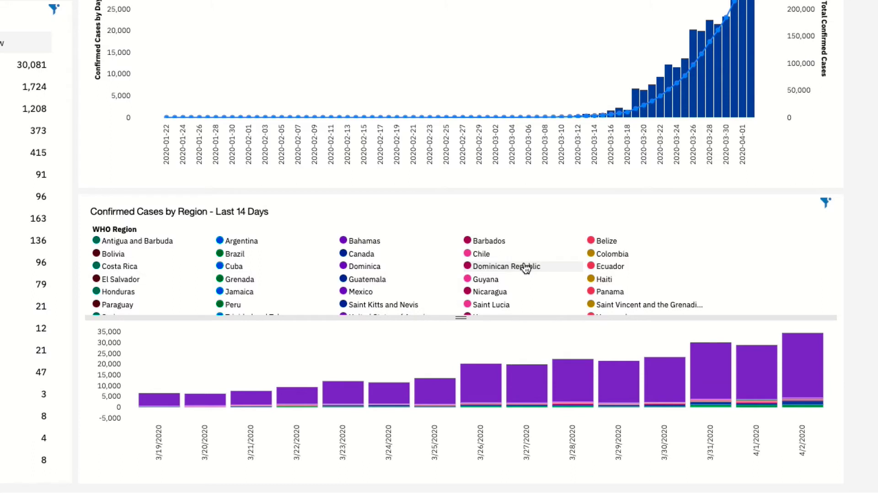
{"action": "left_click", "coordinate": [490, 245]}
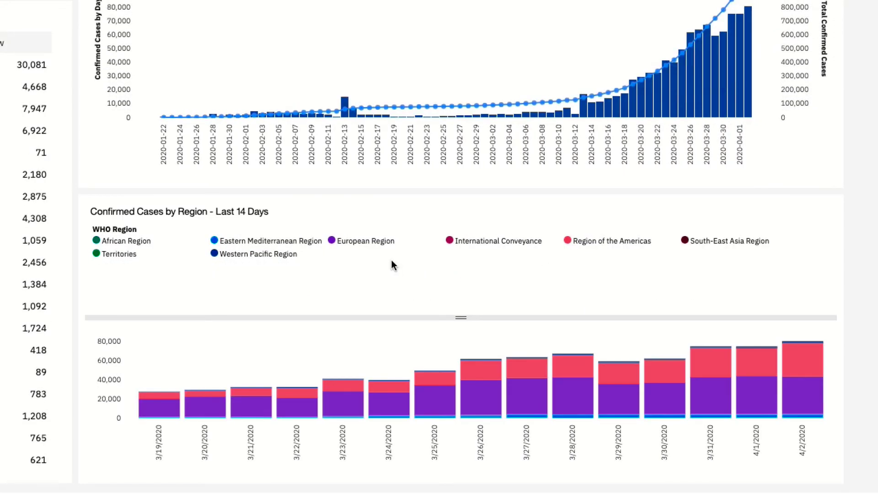
Step: Navigate the region chart from European Region to the Country/Region/Sovereignty level
{"action": "left_click", "coordinate": [374, 250]}
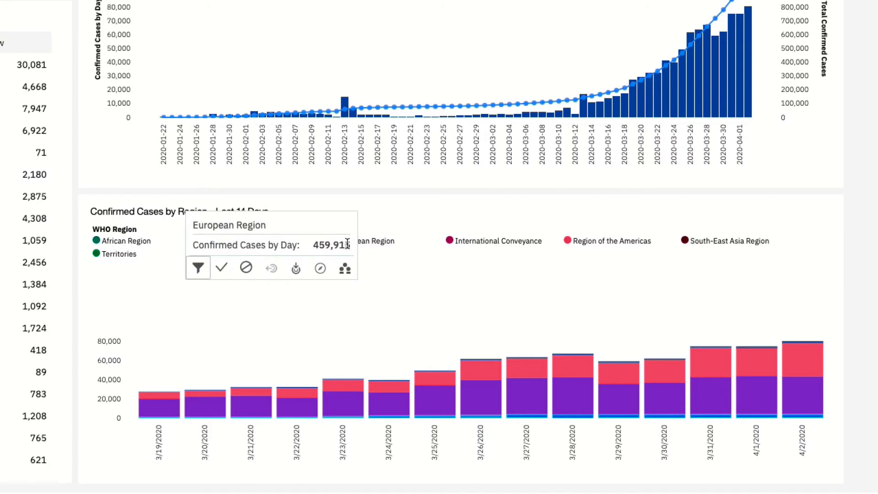
{"action": "left_click", "coordinate": [320, 268]}
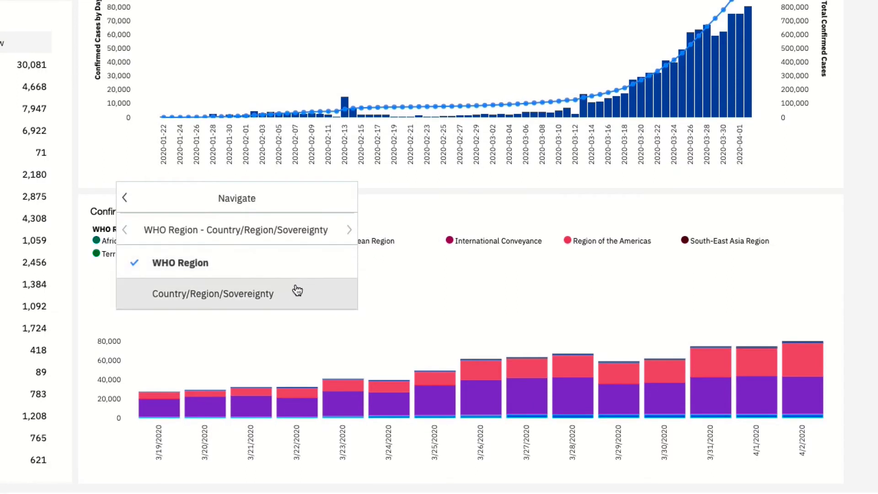
{"action": "left_click", "coordinate": [296, 291]}
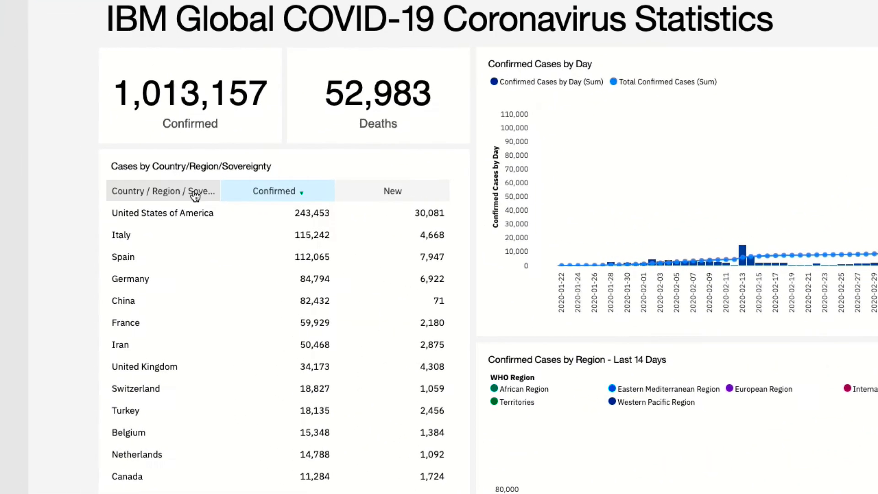
Step: Keep only United States of America, Italy, China, France and Iran in the table
{"action": "left_click", "coordinate": [190, 219]}
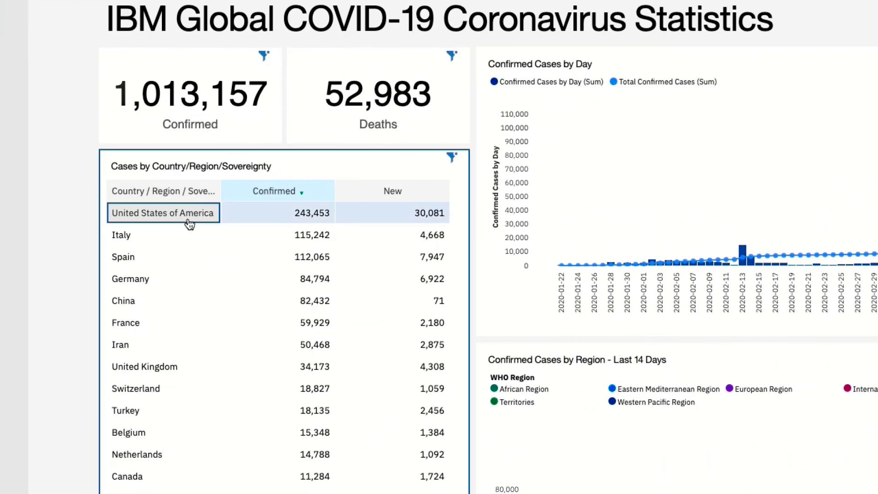
{"action": "left_click", "coordinate": [183, 235], "text": "ctrl"}
{"action": "left_click", "coordinate": [190, 301], "text": "ctrl"}
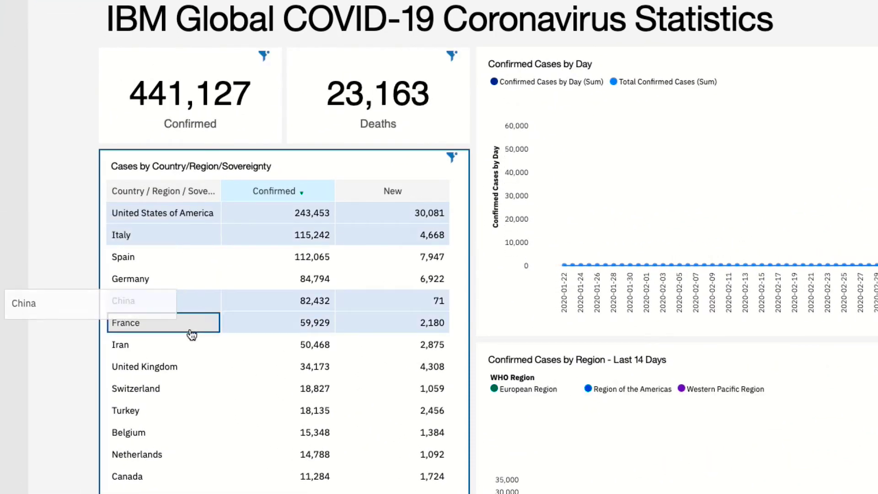
{"action": "left_click", "coordinate": [191, 328], "text": "ctrl"}
{"action": "left_click", "coordinate": [190, 349], "text": "ctrl"}
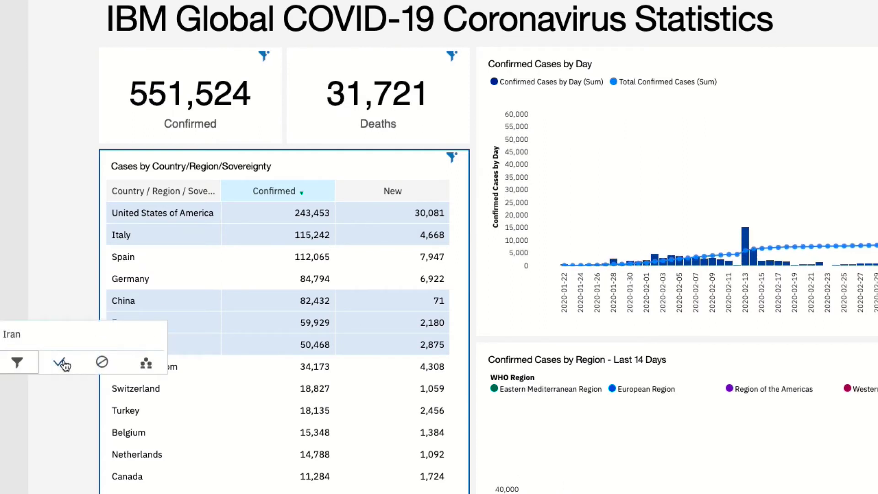
{"action": "left_click", "coordinate": [62, 363]}
Step: Remove the Country keep filter so all countries return
{"action": "left_click", "coordinate": [64, 361]}
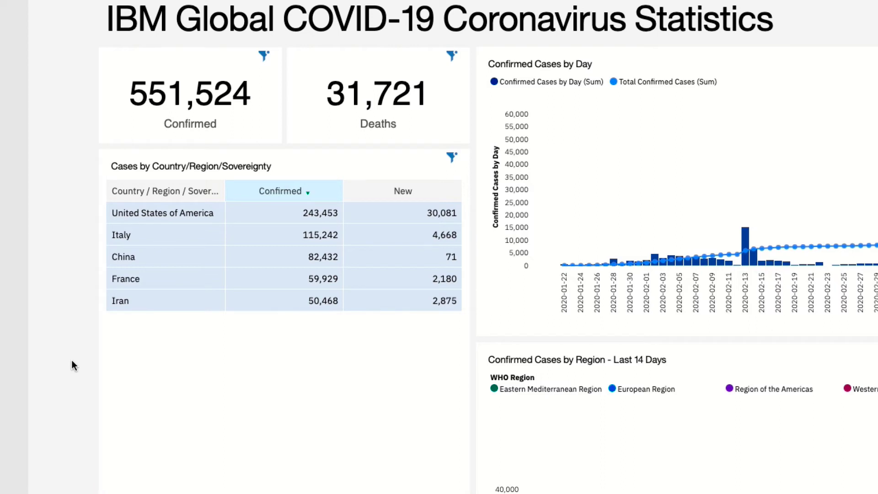
{"action": "left_click", "coordinate": [451, 159]}
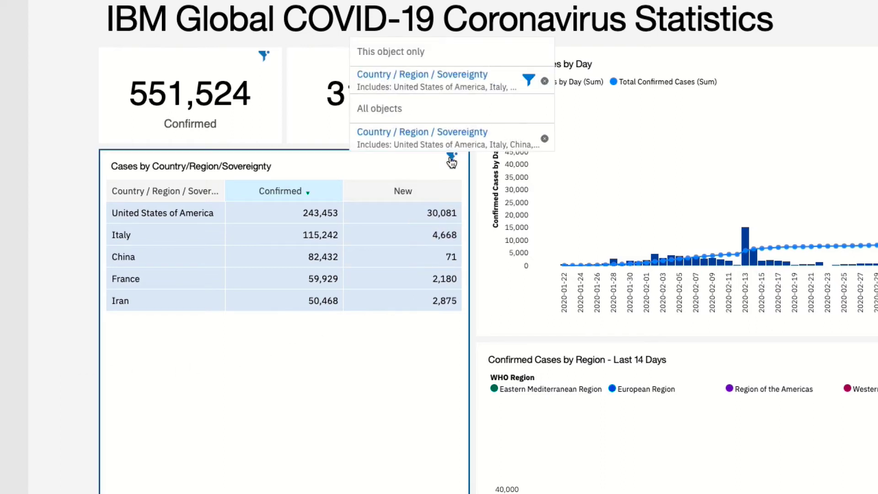
{"action": "left_click", "coordinate": [545, 81]}
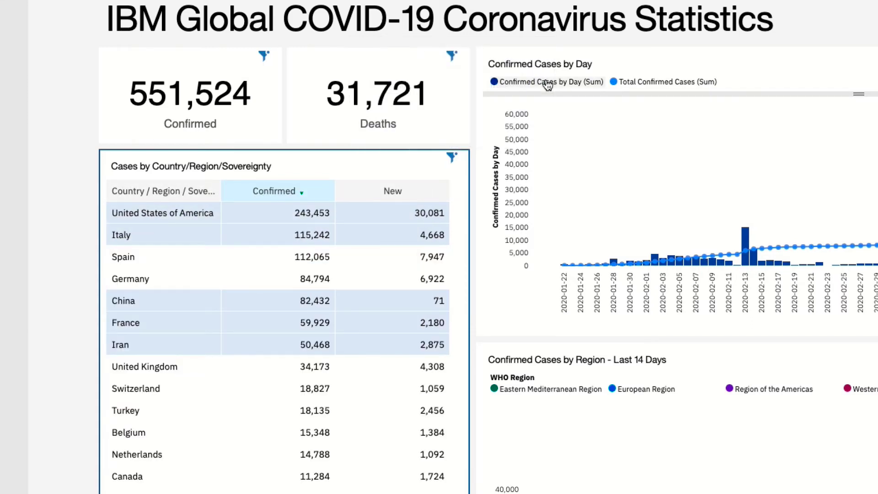
Step: Exclude United States of America from the table, then delete that exclude filter
{"action": "left_click_drag", "start_coordinate": [197, 215], "coordinate": [199, 216]}
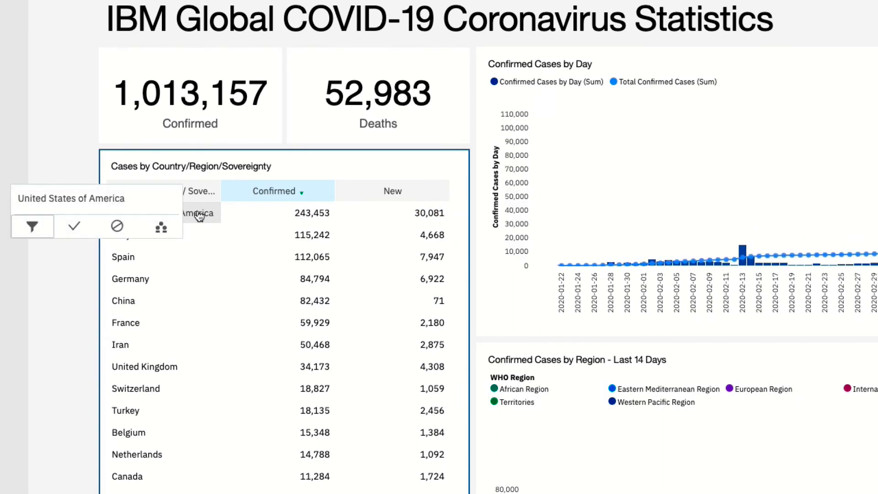
{"action": "left_click", "coordinate": [117, 228]}
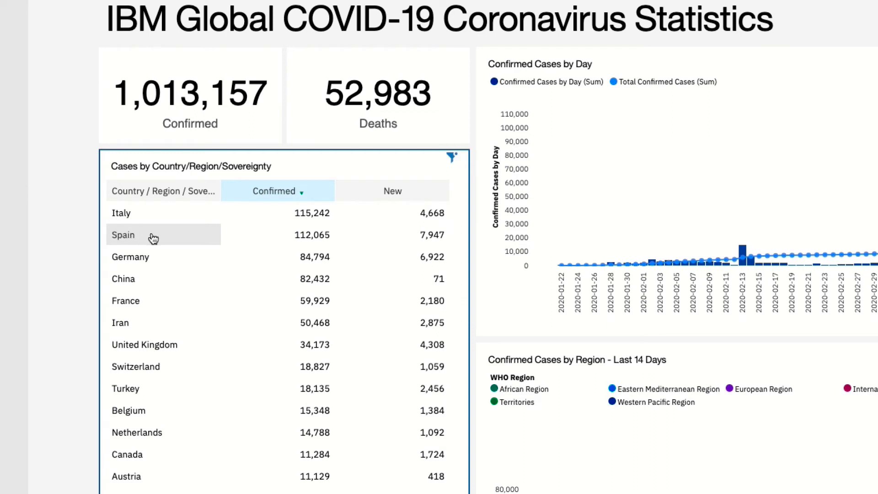
{"action": "mouse_move", "coordinate": [451, 157]}
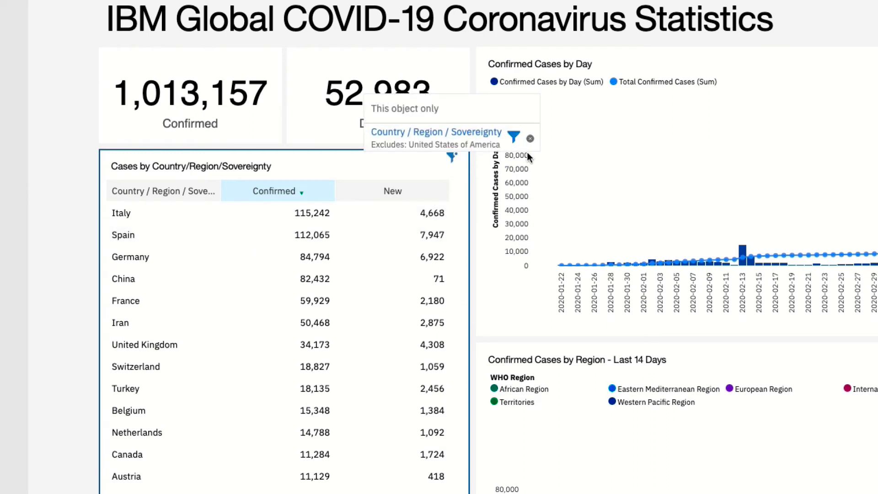
{"action": "left_click", "coordinate": [529, 140]}
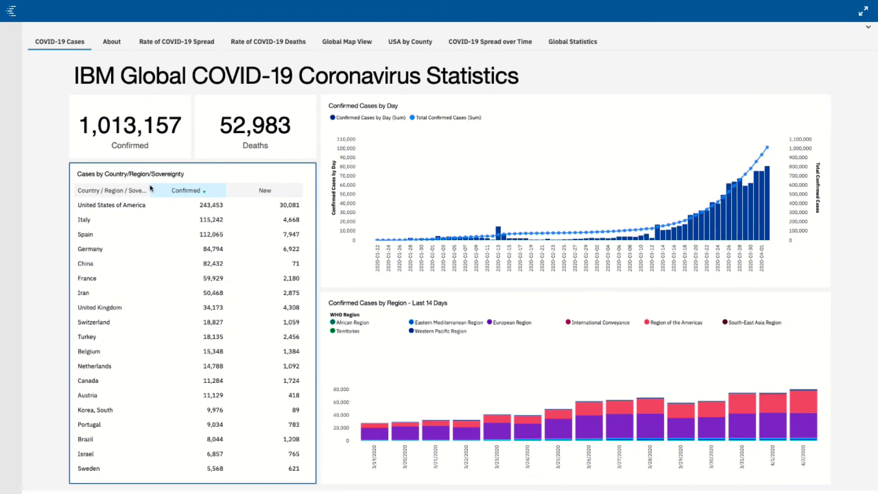
Step: Group United States of America, Germany, France and Canada into a data group named 'Friends'
{"action": "left_click", "coordinate": [130, 206]}
{"action": "left_click", "coordinate": [117, 278]}
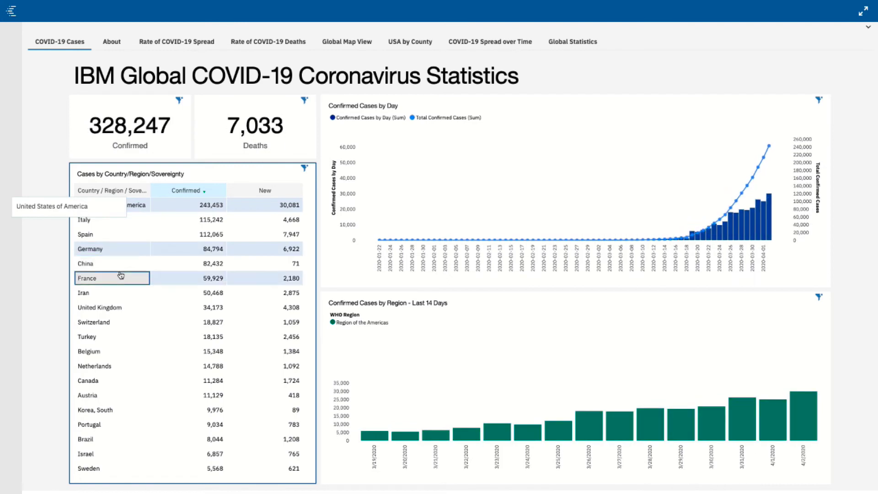
{"action": "left_click", "coordinate": [112, 381]}
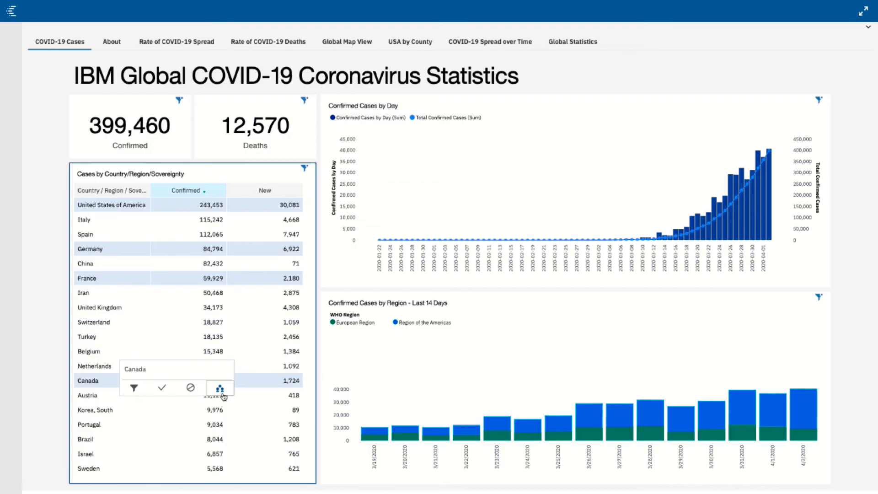
{"action": "left_click", "coordinate": [219, 389]}
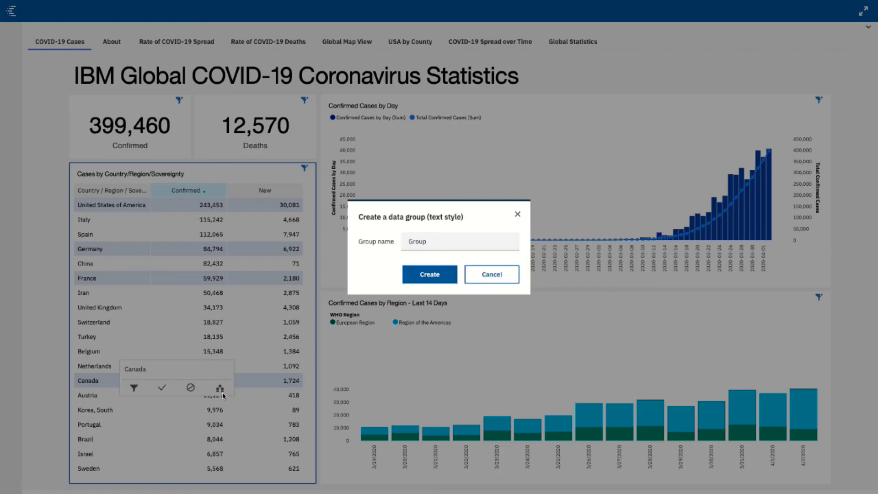
{"action": "double_click", "coordinate": [424, 242]}
{"action": "type", "text": "Friends"}
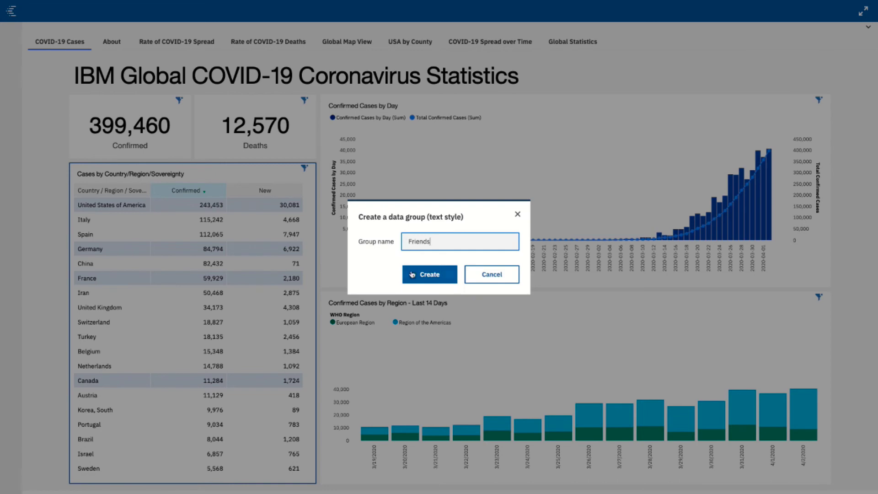
{"action": "left_click", "coordinate": [412, 275]}
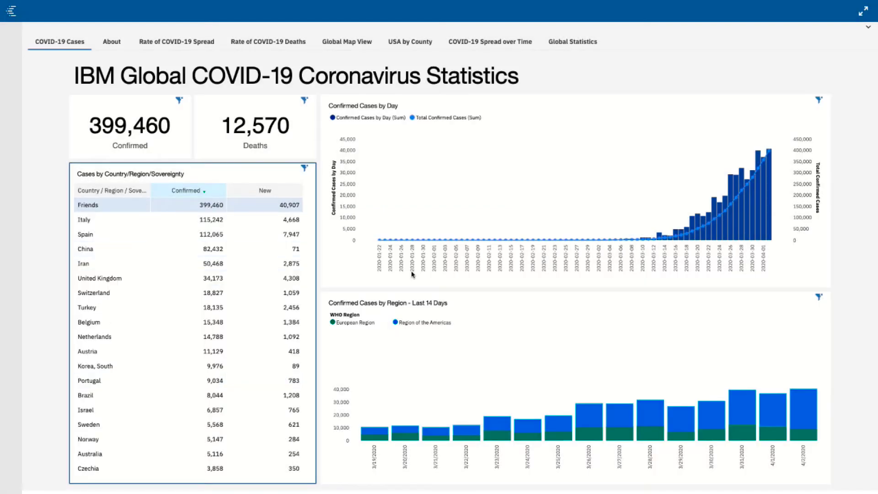
Step: Drill into Friends, select Germany, France and Canada in turn, then deselect Canada
{"action": "left_click", "coordinate": [139, 209]}
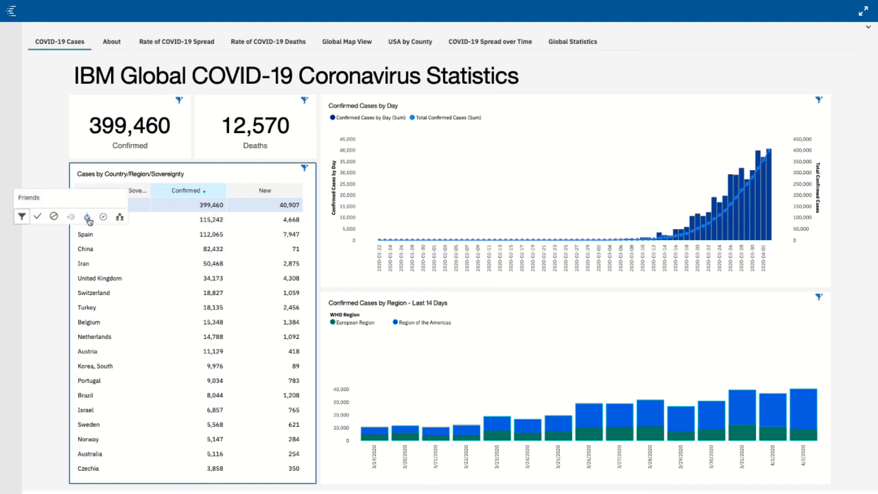
{"action": "left_click", "coordinate": [87, 217]}
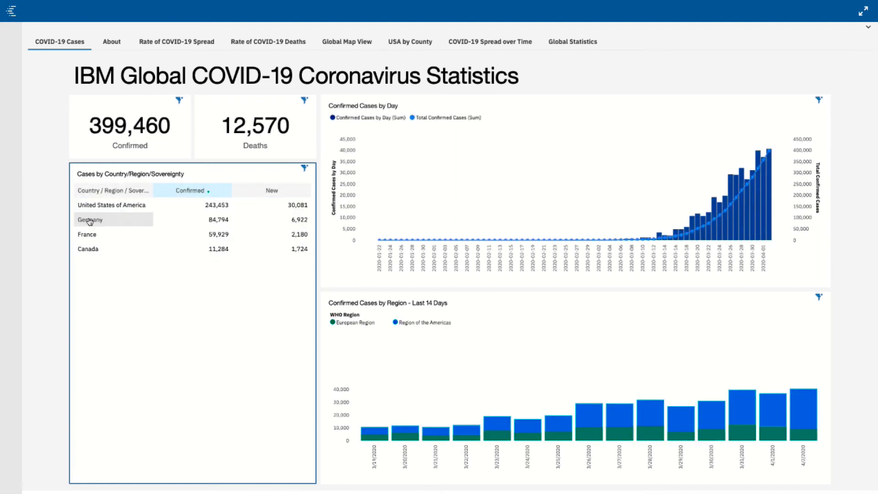
{"action": "left_click", "coordinate": [90, 221]}
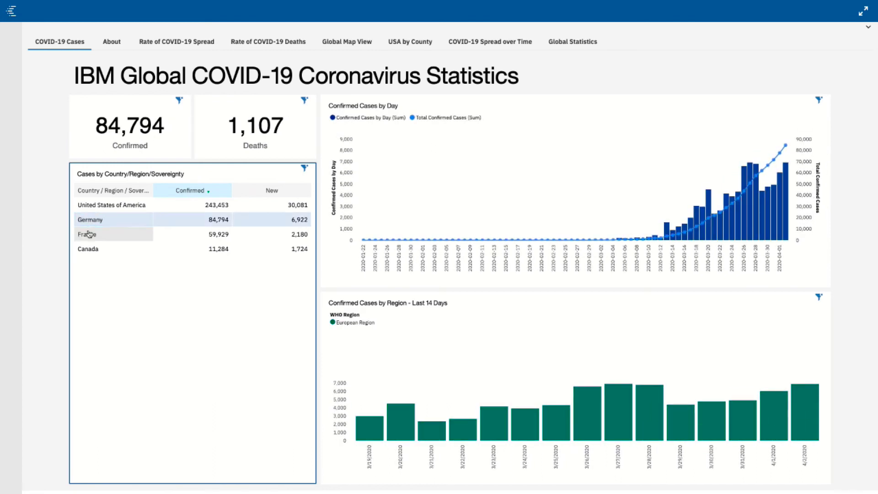
{"action": "left_click", "coordinate": [88, 234]}
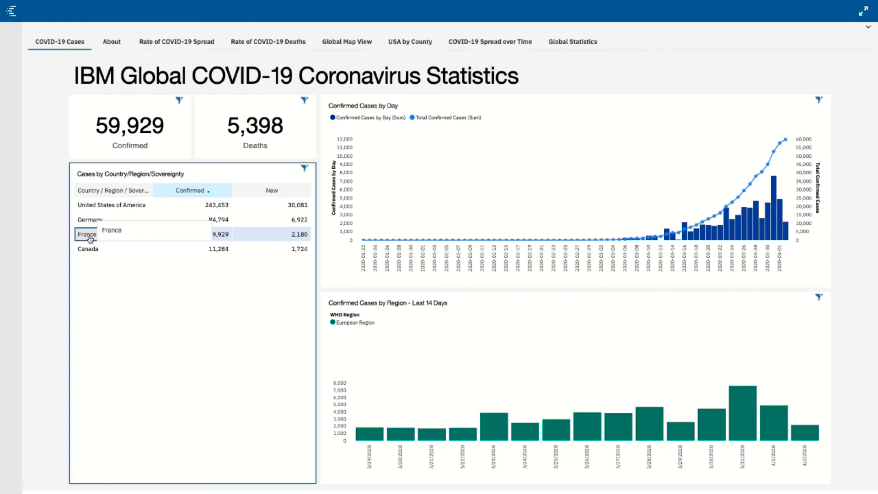
{"action": "left_click", "coordinate": [89, 249]}
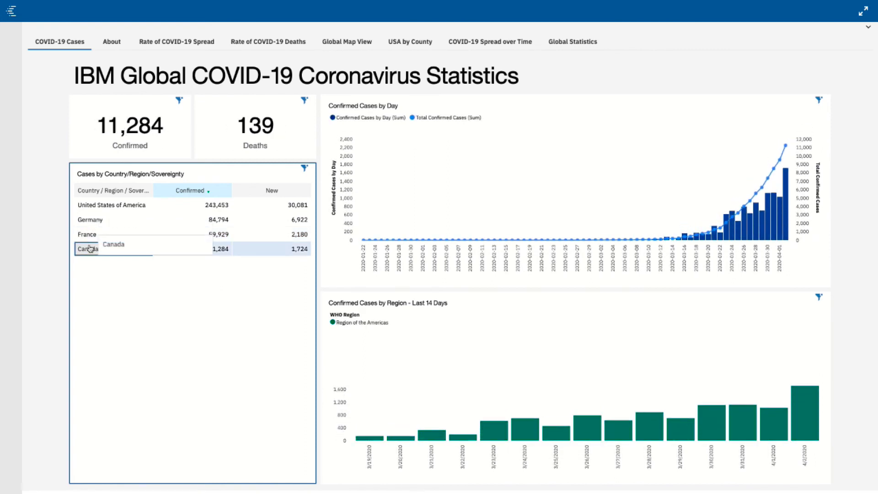
{"action": "left_click", "coordinate": [89, 249]}
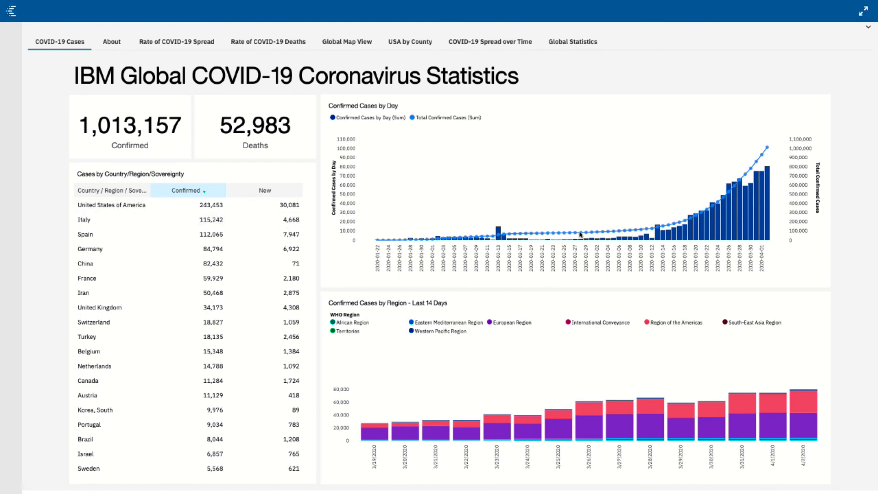
{"action": "scroll", "coordinate": [734, 204], "scroll_direction": "up", "scroll_amount": 3}
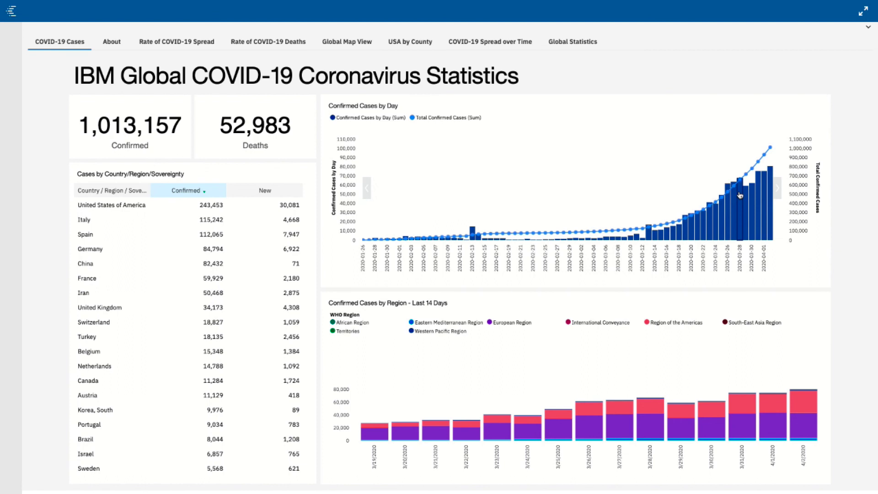
{"action": "scroll", "coordinate": [740, 196], "scroll_direction": "up", "scroll_amount": 2}
{"action": "scroll", "coordinate": [740, 195], "scroll_direction": "up", "scroll_amount": 2}
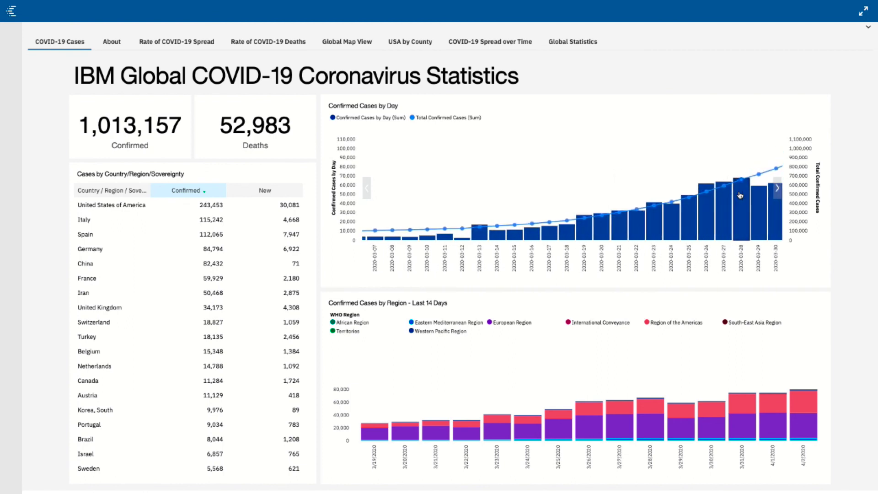
{"action": "scroll", "coordinate": [740, 195], "scroll_direction": "up", "scroll_amount": 2}
{"action": "scroll", "coordinate": [740, 196], "scroll_direction": "up", "scroll_amount": 1}
{"action": "scroll", "coordinate": [740, 196], "scroll_direction": "up", "scroll_amount": 2}
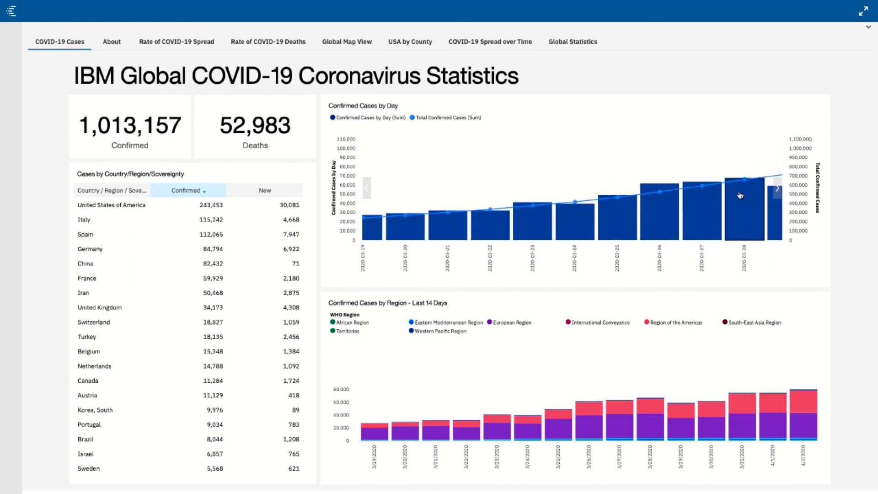
{"action": "scroll", "coordinate": [740, 196], "scroll_direction": "down", "scroll_amount": 2}
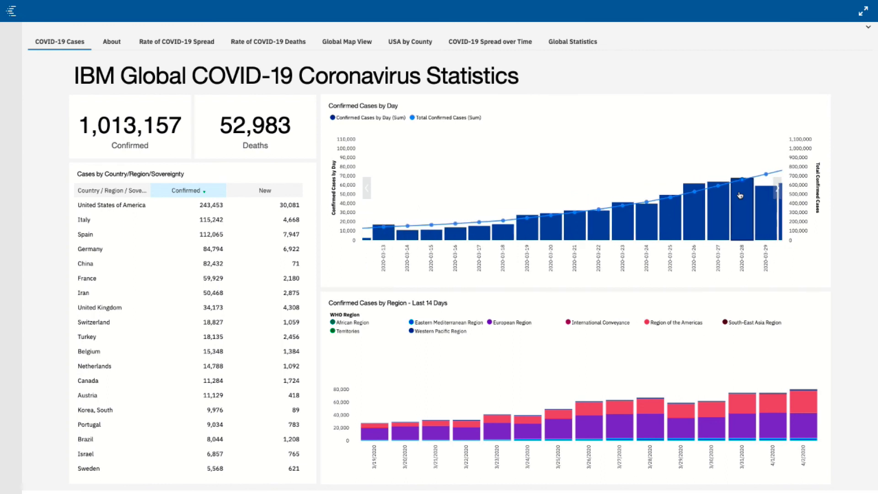
{"action": "scroll", "coordinate": [740, 195], "scroll_direction": "down", "scroll_amount": 2}
{"action": "scroll", "coordinate": [740, 196], "scroll_direction": "down", "scroll_amount": 3}
{"action": "scroll", "coordinate": [740, 195], "scroll_direction": "down", "scroll_amount": 1}
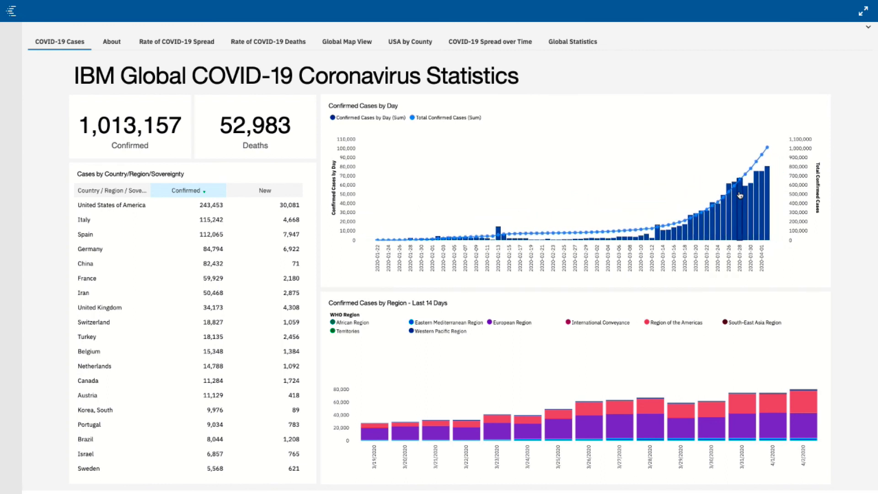